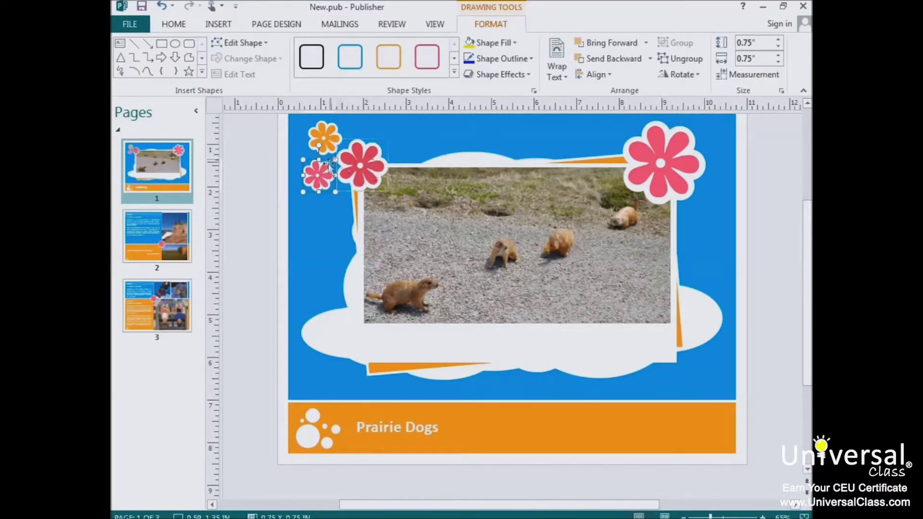
- Select just the small pink flower inside the flower group
left_click(321, 177)
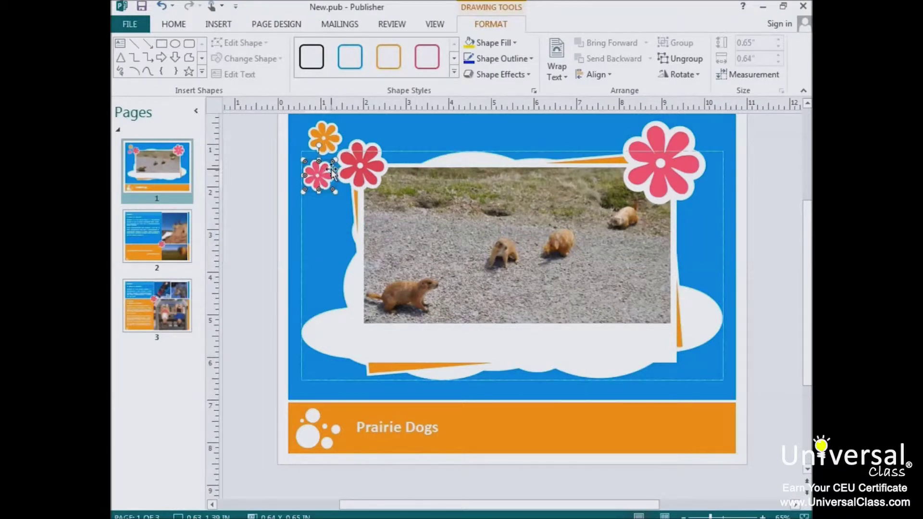
- Cut the small pink flower and show the Clipboard pane
right_click(333, 172)
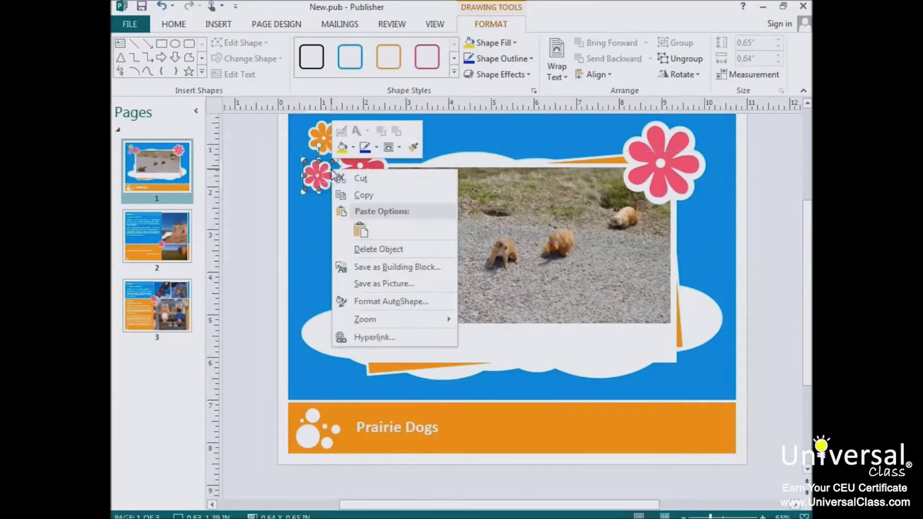
left_click(358, 179)
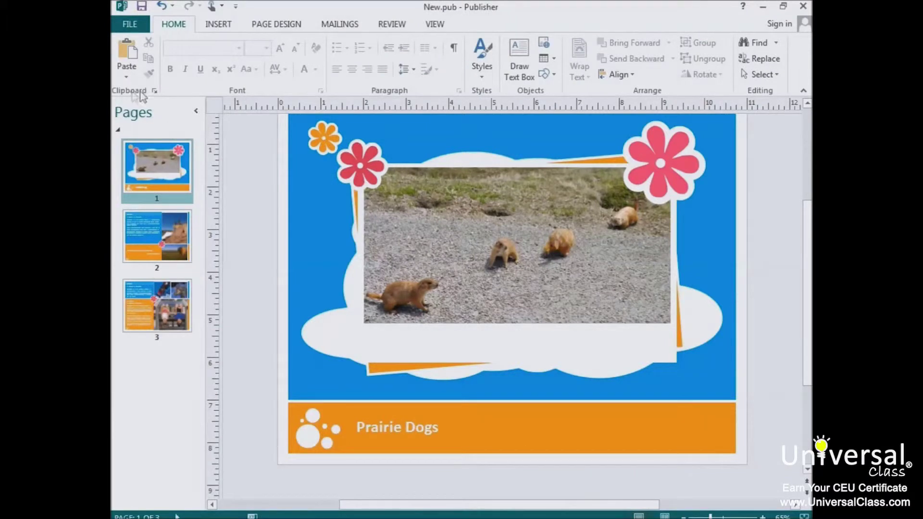
left_click(154, 90)
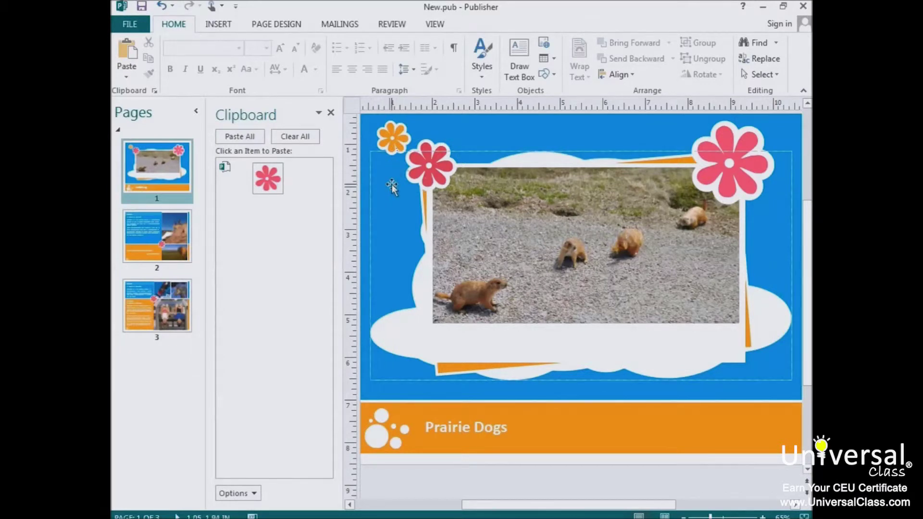
- Copy the small orange flower to the Office Clipboard
left_click(398, 142)
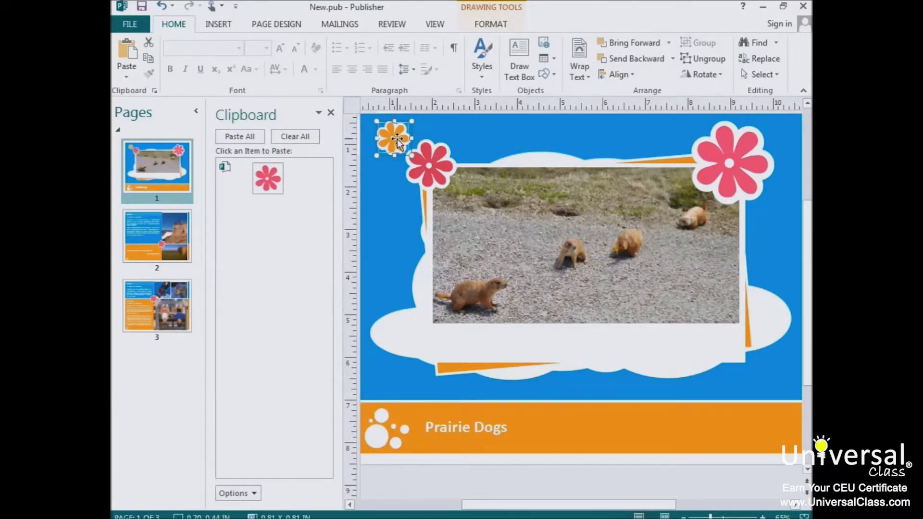
right_click(396, 140)
key("Escape")
right_click(394, 135)
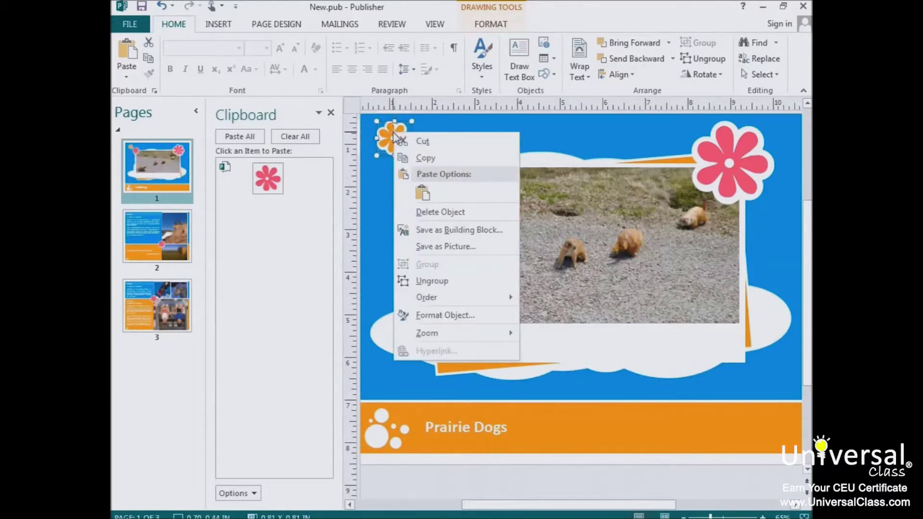
left_click(425, 159)
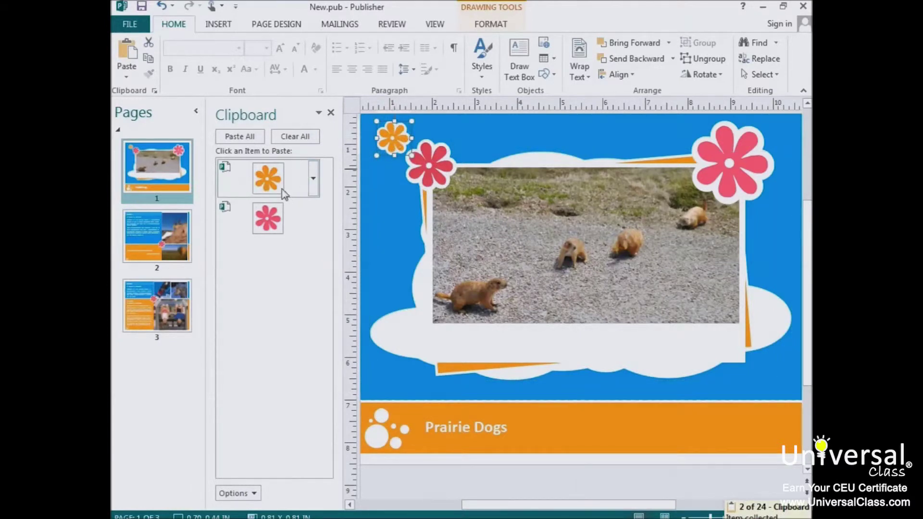
left_click(538, 428)
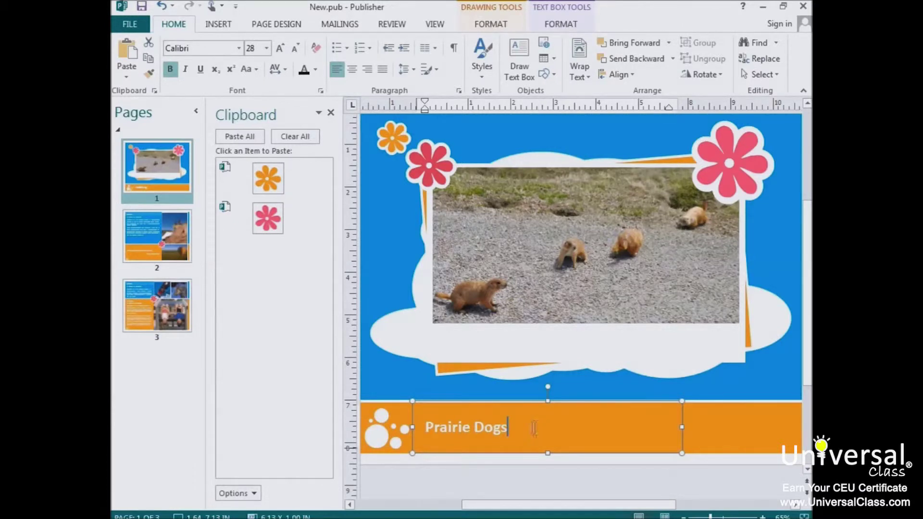
- Copy the whole Prairie Dogs title line
triple_click(439, 425)
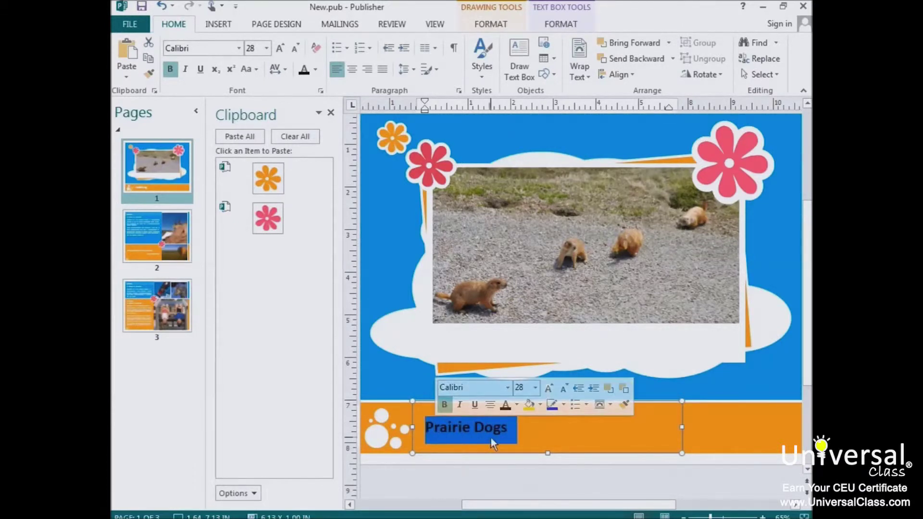
right_click(467, 432)
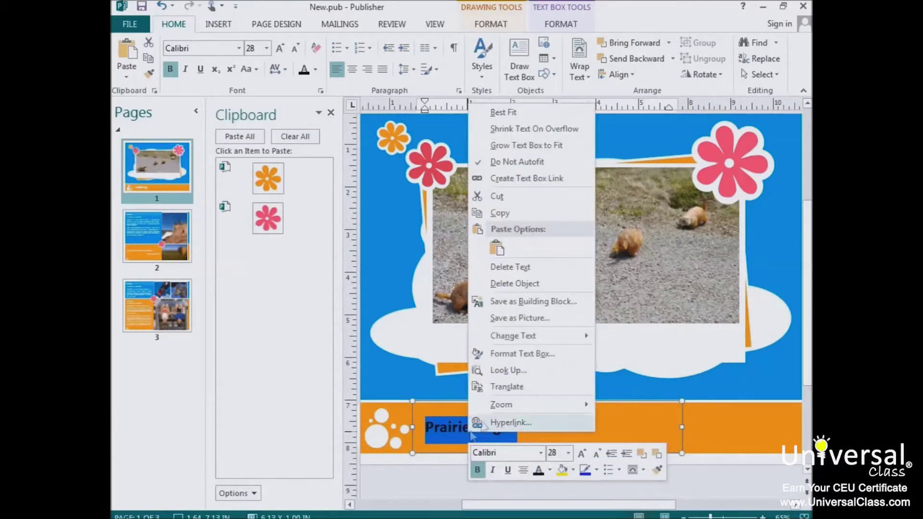
left_click(500, 213)
- Paste the orange flower and Ctrl-drag a duplicate to the photo's lower-right corner
left_click(735, 380)
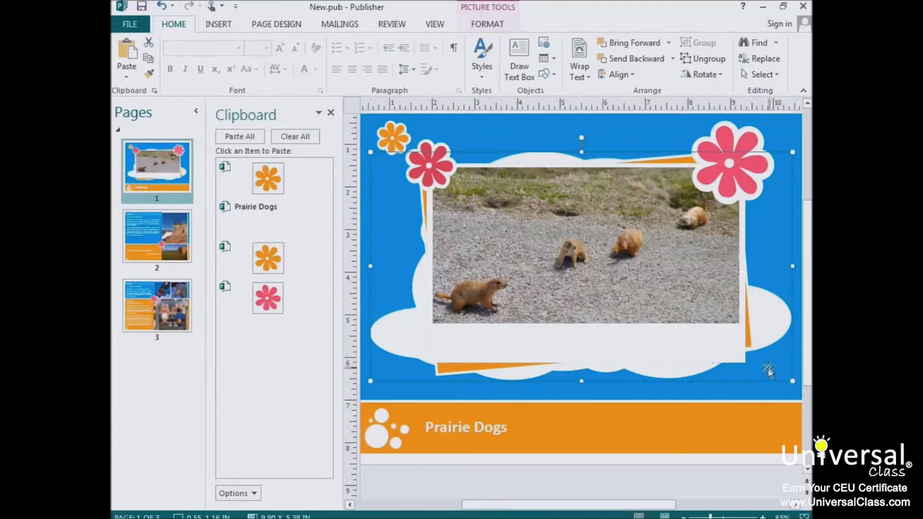
right_click(760, 341)
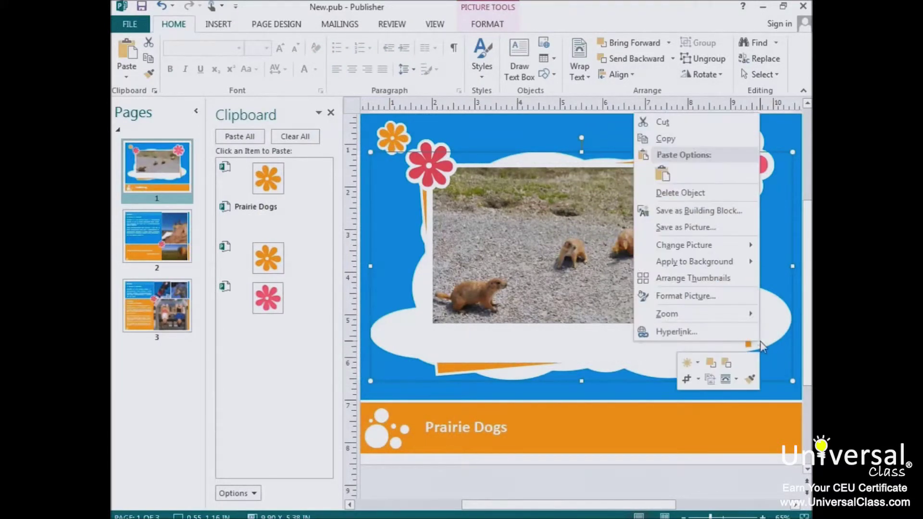
left_click(667, 177)
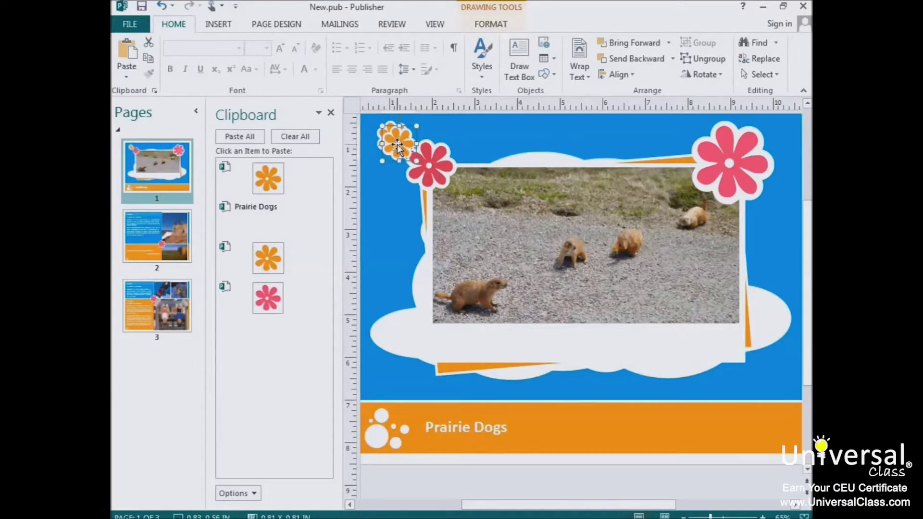
scroll(730, 372, "right", 1)
left_click_drag(729, 373, 733, 377)
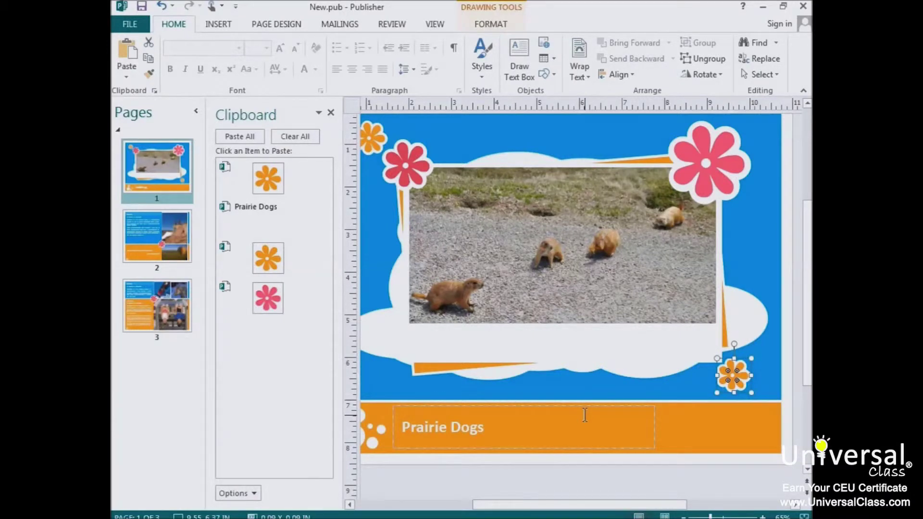
left_click_drag(585, 415, 401, 427)
- Copy the Prairie Dogs title again, then paste over it using Keep Text Only
right_click(420, 431)
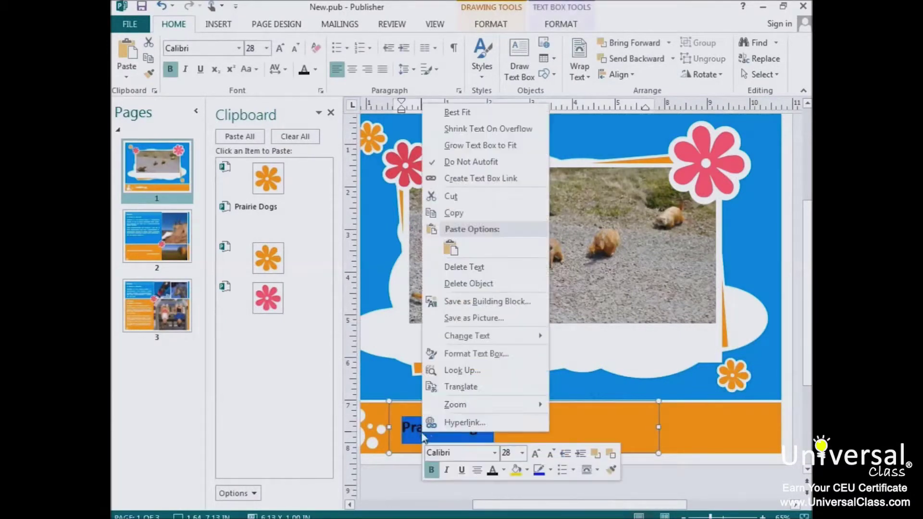
left_click(454, 212)
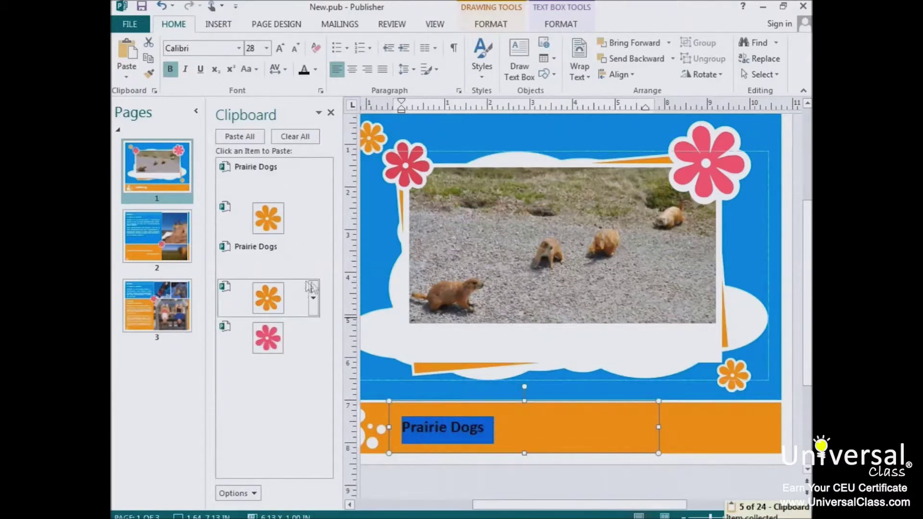
right_click(425, 429)
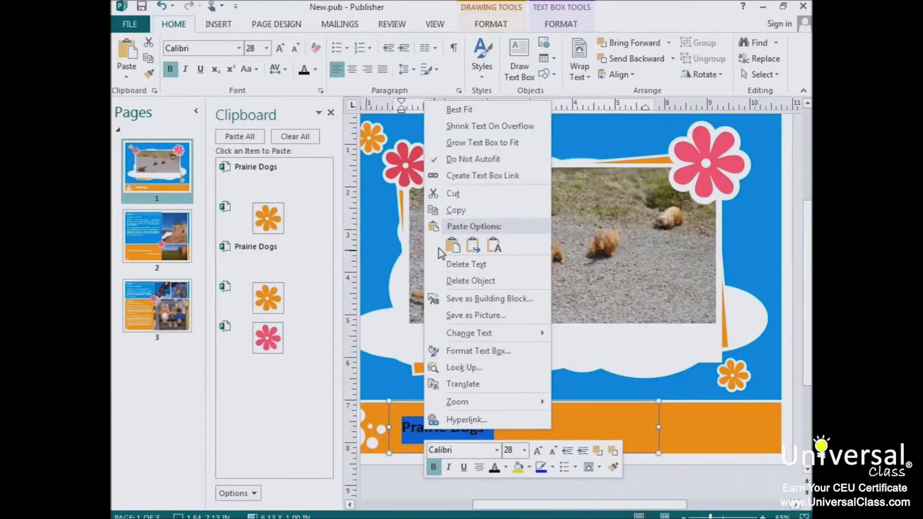
left_click(453, 246)
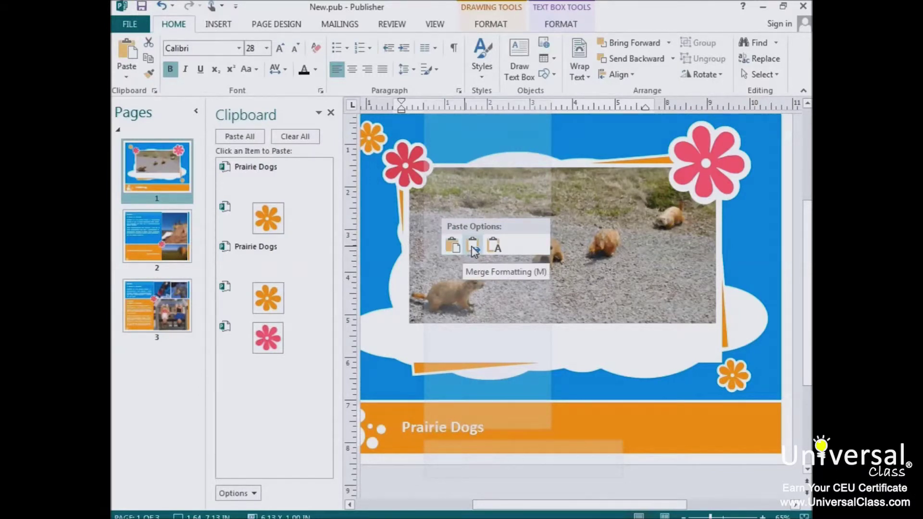
left_click(496, 246)
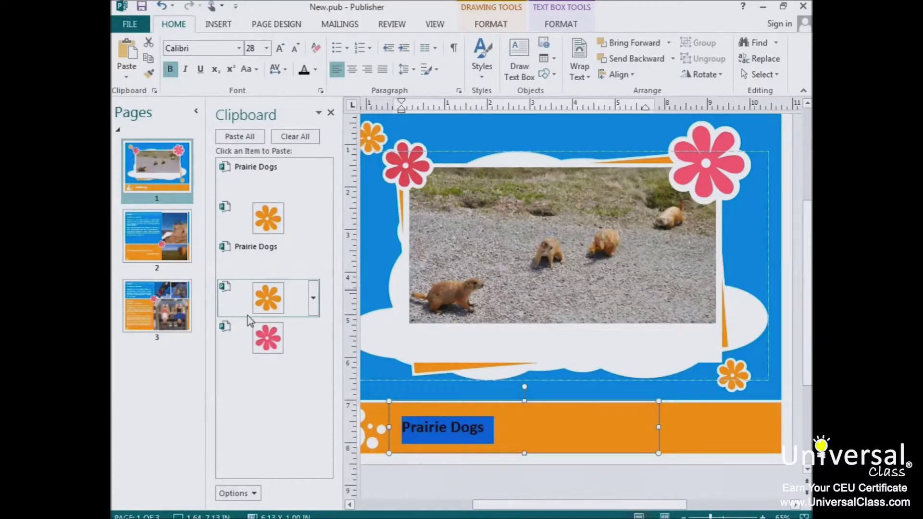
- Clear all clipboard items and delete the pink flower entry from the Clipboard pane
left_click(293, 137)
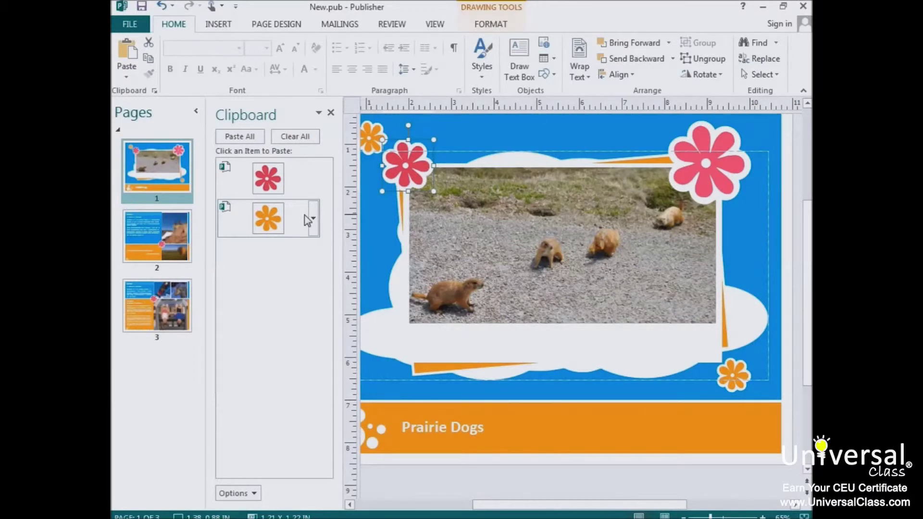
left_click(314, 180)
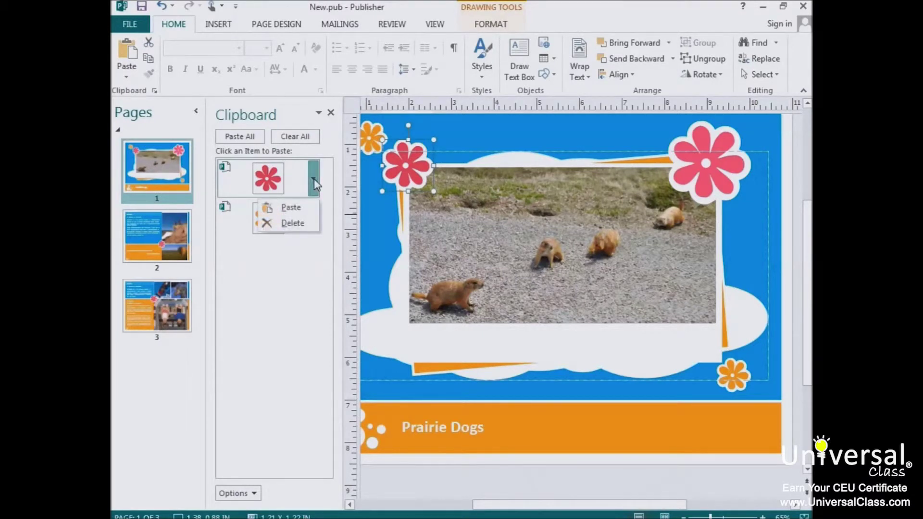
left_click(299, 224)
left_click(402, 172)
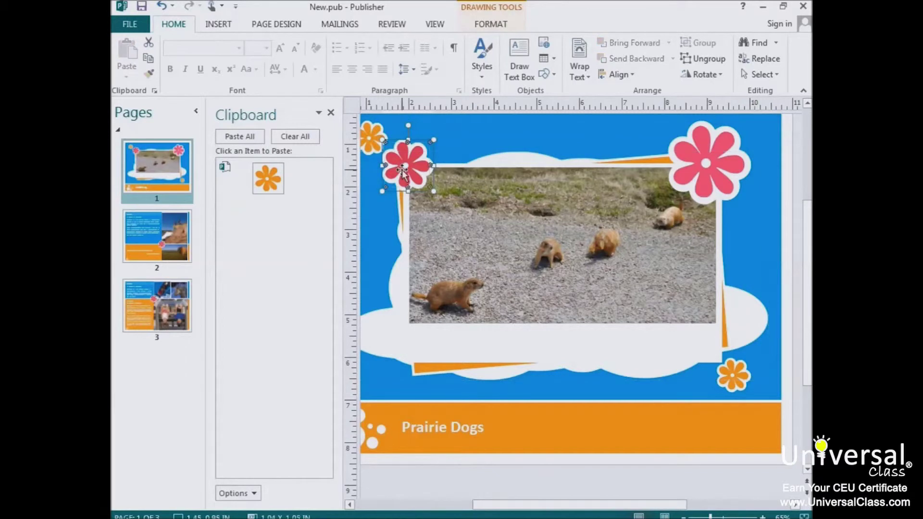
- Delete the small pink flower at the photo's top-left, undo, then redo the deletion
key("Delete")
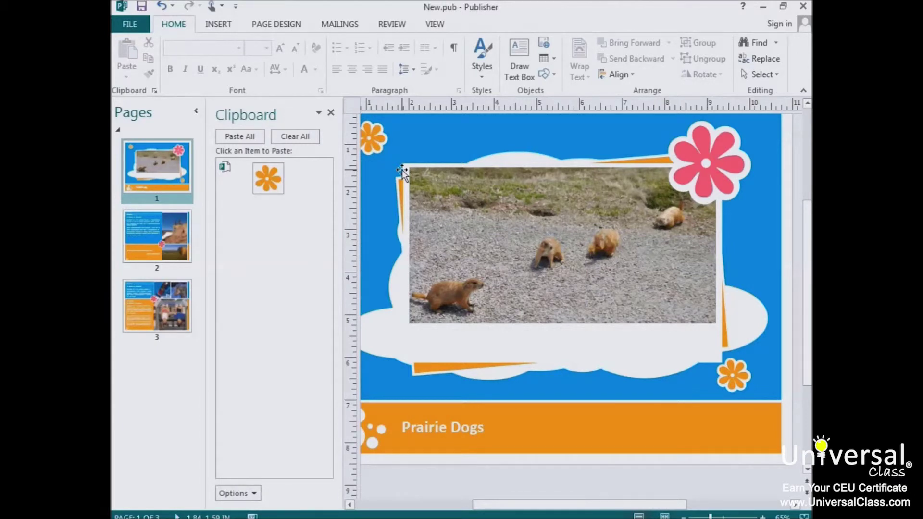
left_click(162, 7)
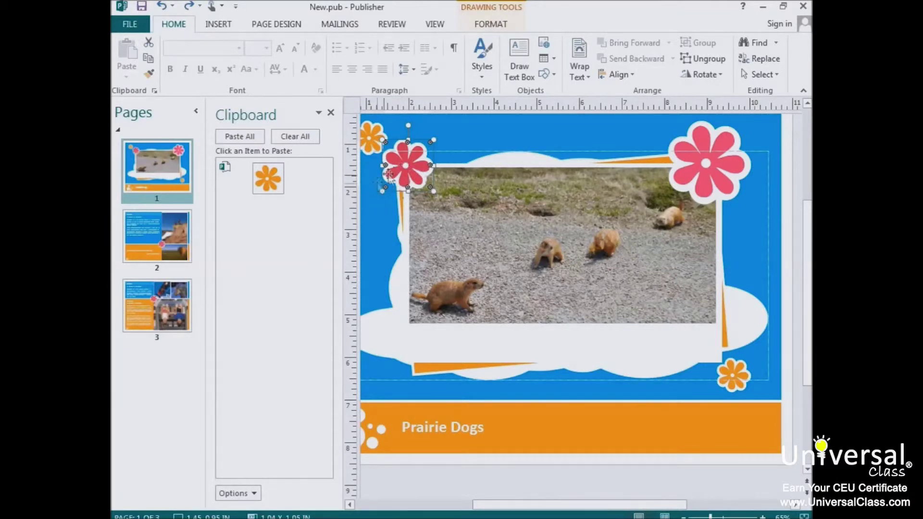
left_click(191, 10)
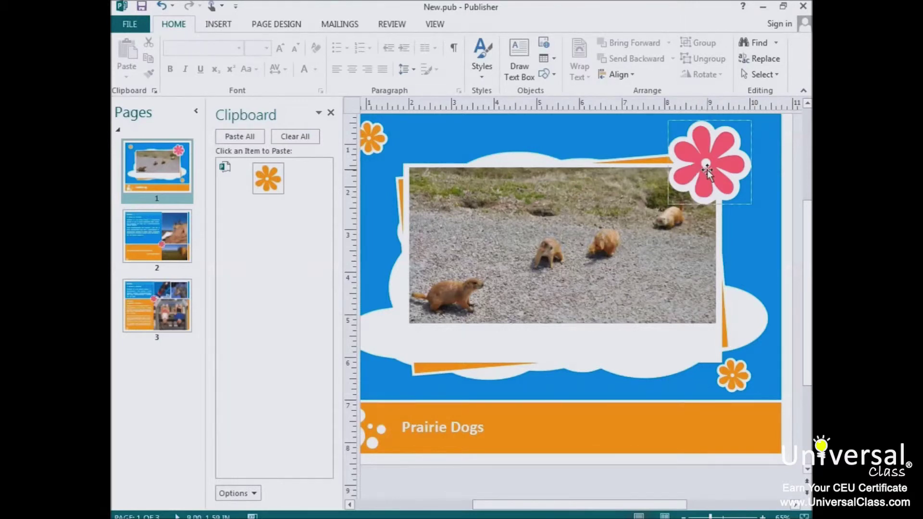
- Try rotating and resizing the large pink flower, then undo those changes
left_click(713, 166)
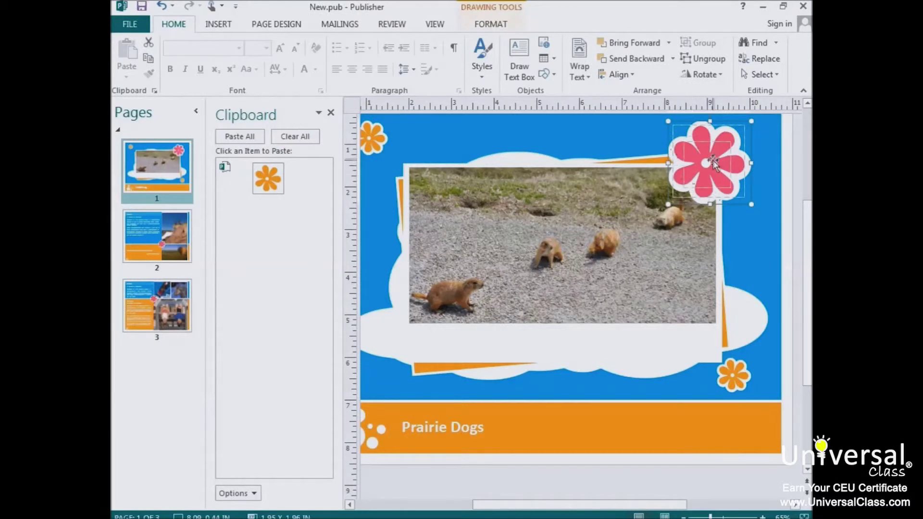
scroll(716, 156, "up", 1)
left_click(747, 209)
left_click(733, 208)
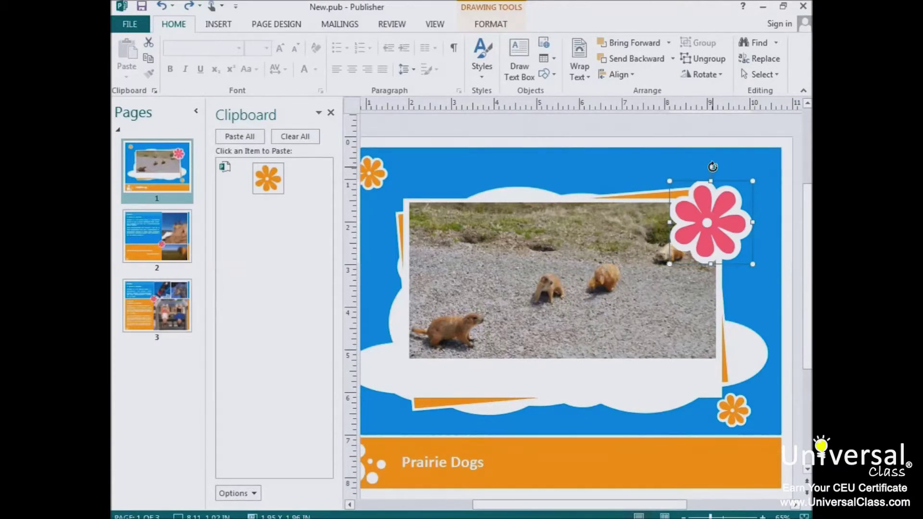
left_click_drag(712, 166, 728, 193)
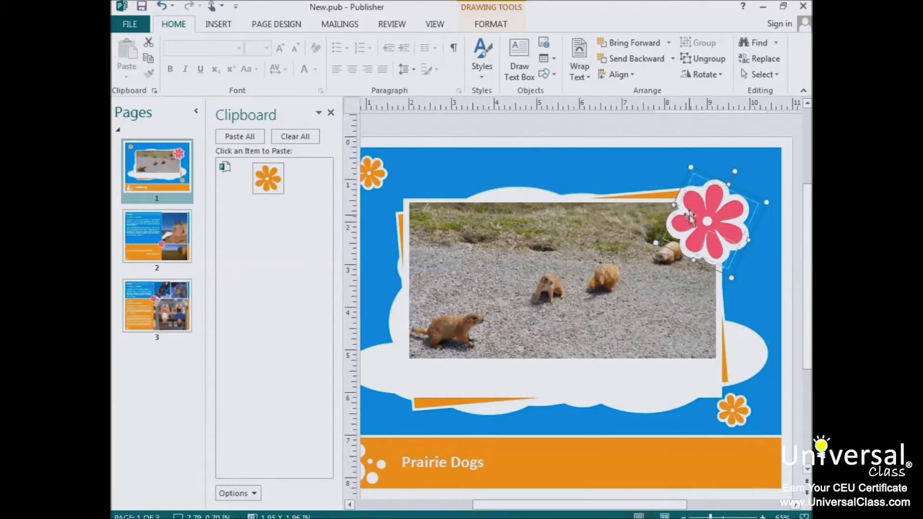
left_click_drag(674, 206, 692, 216)
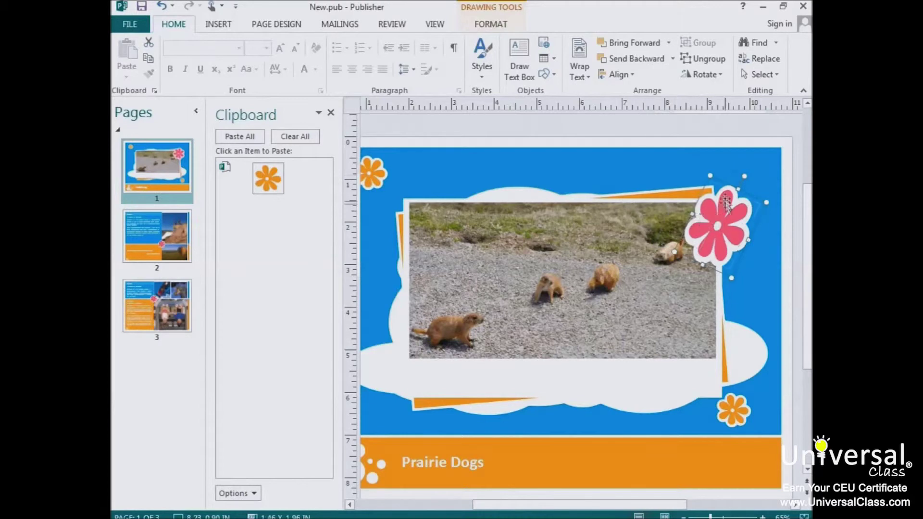
mouse_move(743, 177)
left_mouse_down()
mouse_move(740, 184)
mouse_move(746, 167)
left_mouse_up()
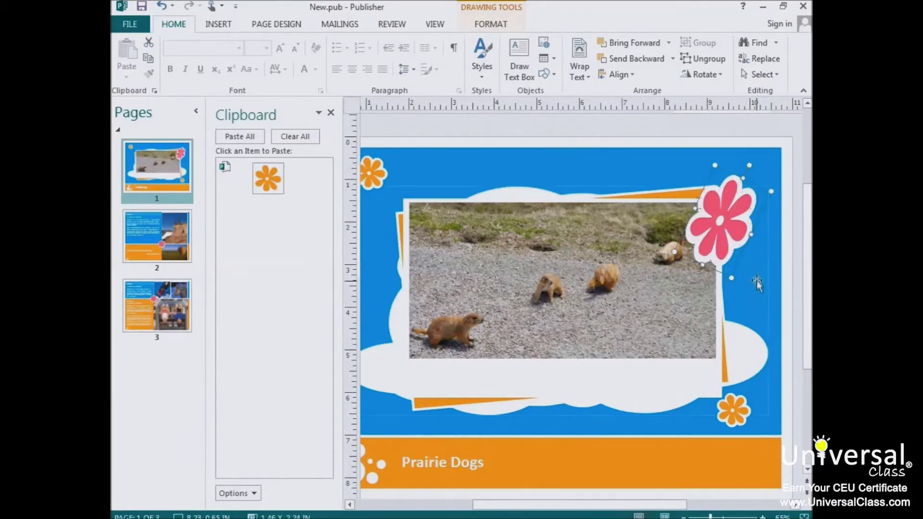
left_click(162, 7)
left_click(163, 7)
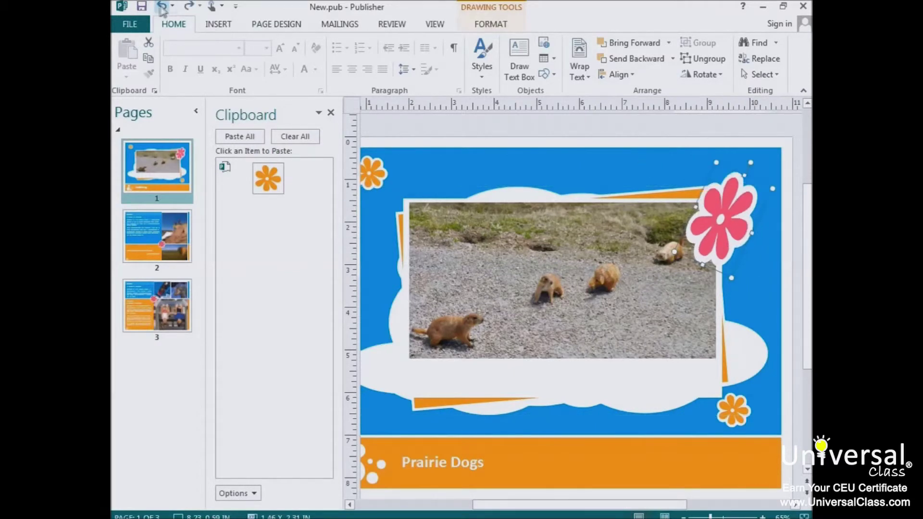
left_click(163, 7)
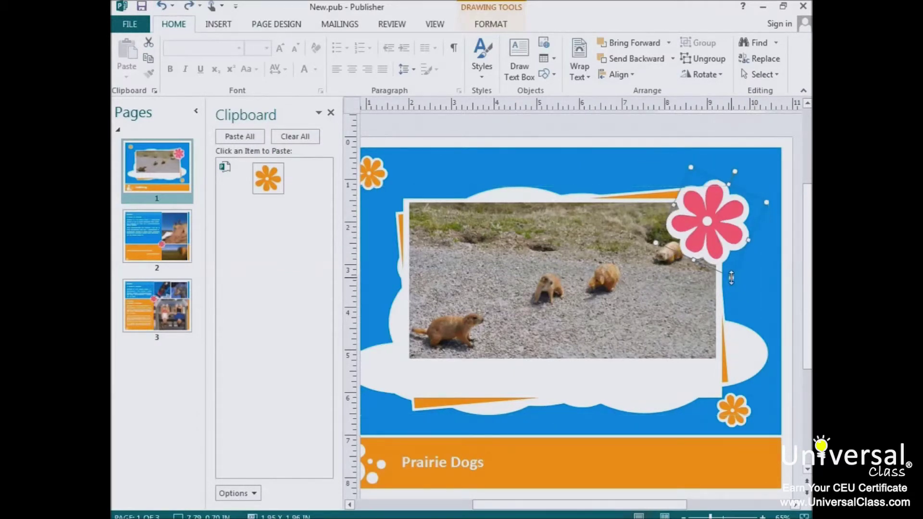
- Shrink the pink flower from its bottom and top handles to about 1.76 x 1.70 in
mouse_move(731, 277)
left_mouse_down()
mouse_move(729, 250)
mouse_move(730, 275)
left_mouse_up()
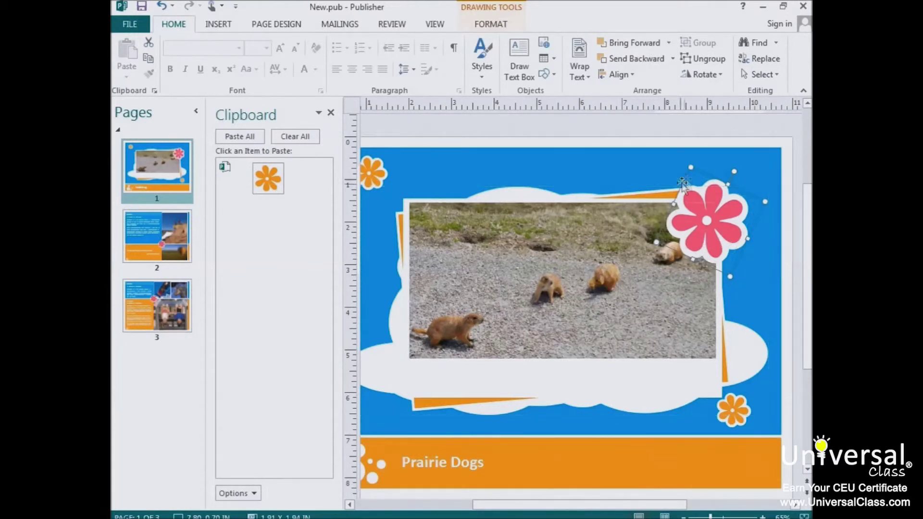
left_click_drag(691, 168, 691, 178)
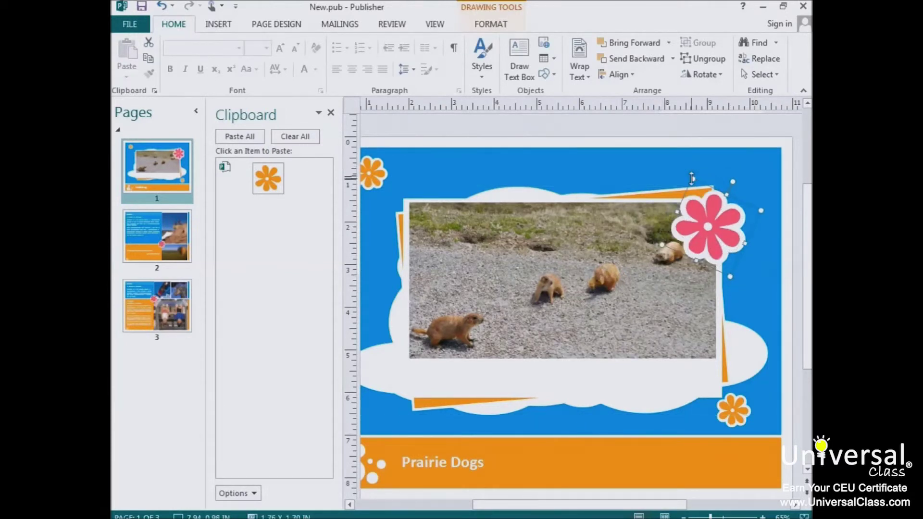
left_click(716, 222)
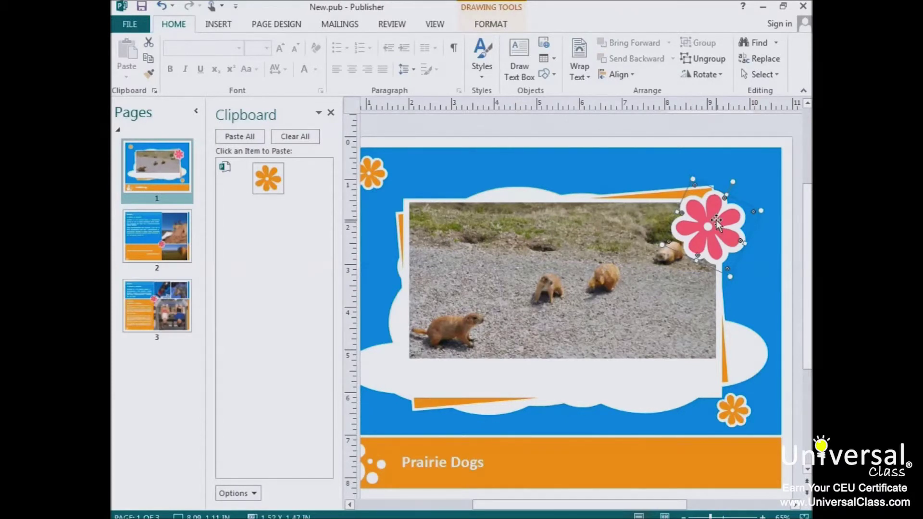
left_click(720, 255)
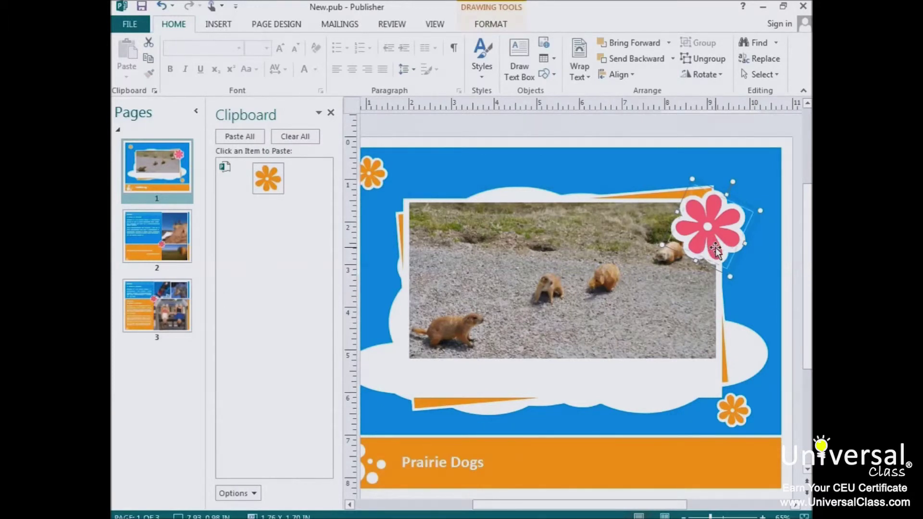
- In Format Object > Size, lock aspect ratio and set the pink flower's height to 2 in
right_click(715, 249)
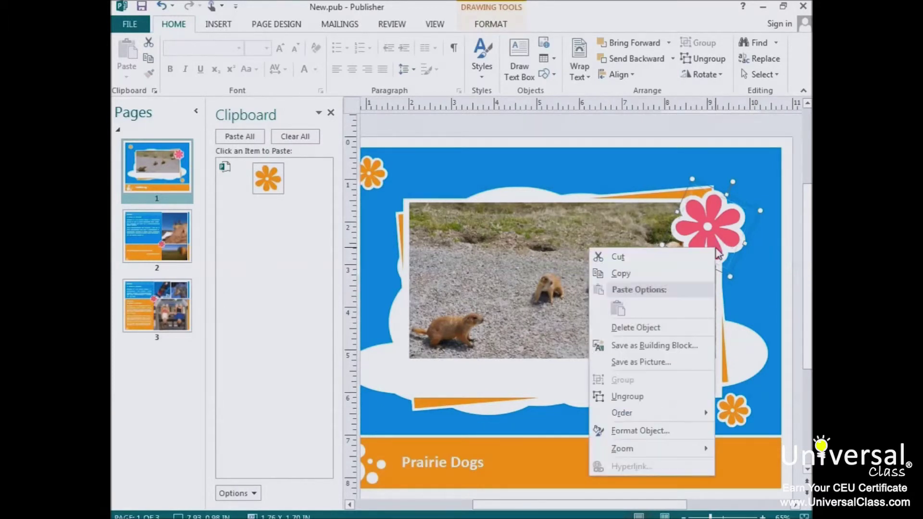
left_click(642, 431)
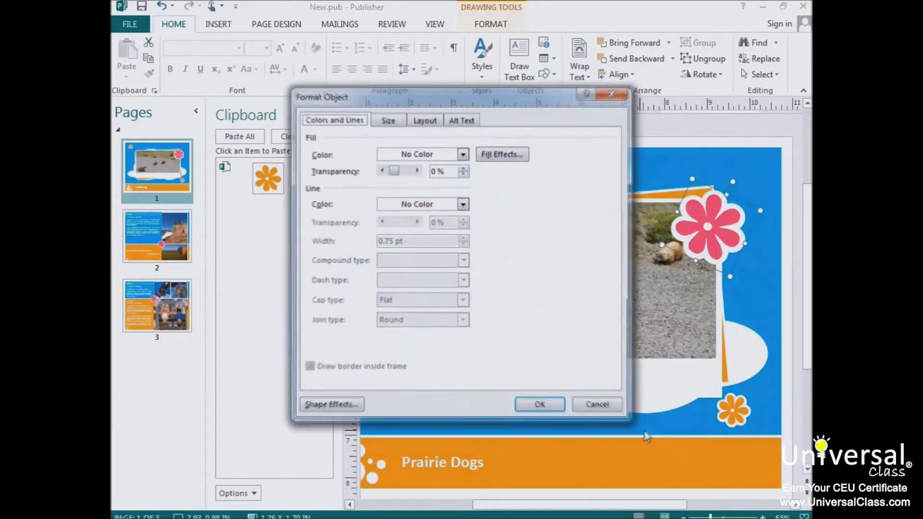
left_click(396, 121)
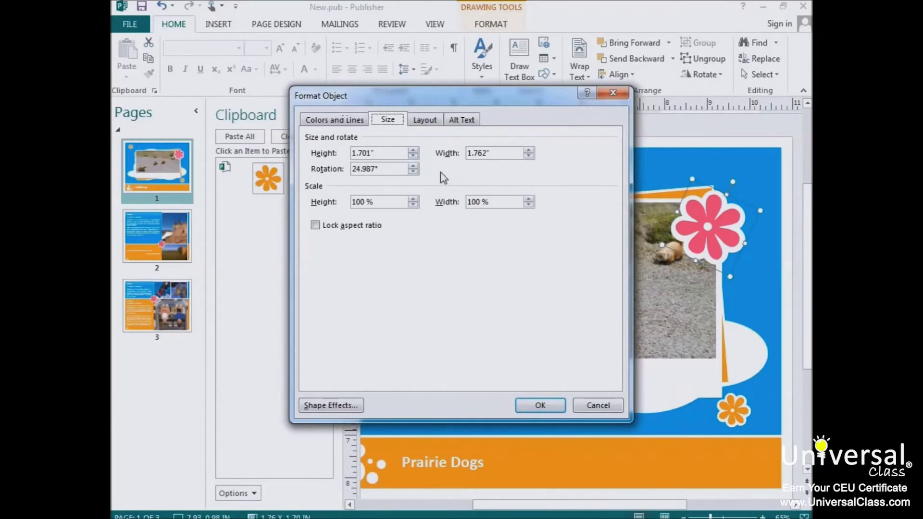
left_click(316, 224)
left_click(315, 225)
left_click(315, 225)
left_click_drag(377, 153, 320, 158)
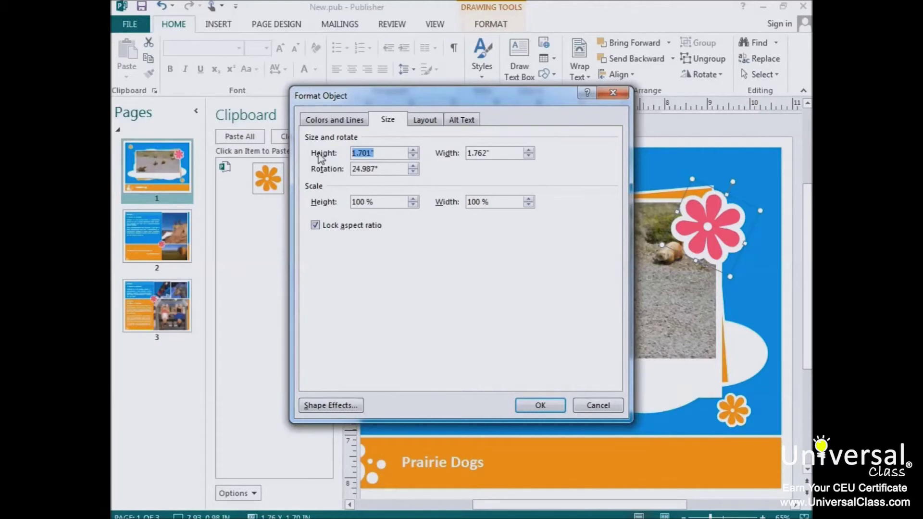
type("2")
left_click(389, 170)
key("Return")
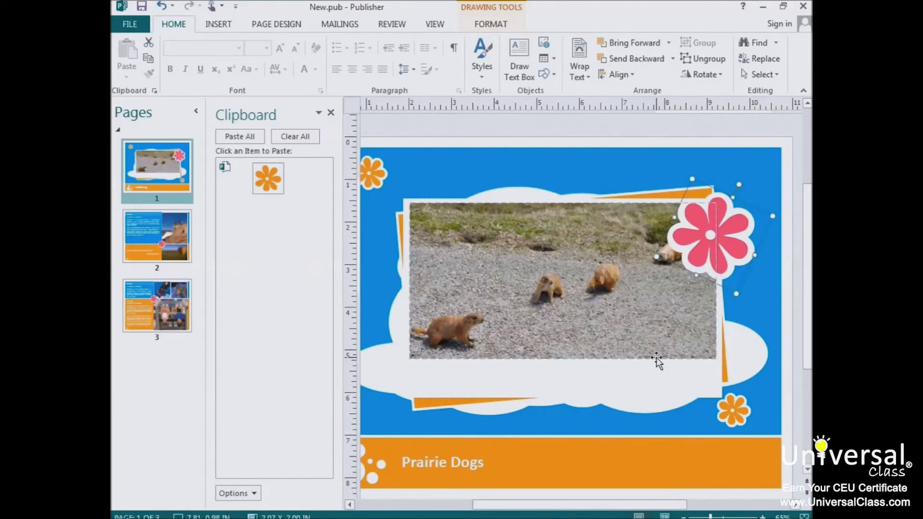
- Place one orange flower on the pink flower's lower petals and one on the photo's top-right corner
left_click_drag(373, 172, 669, 173)
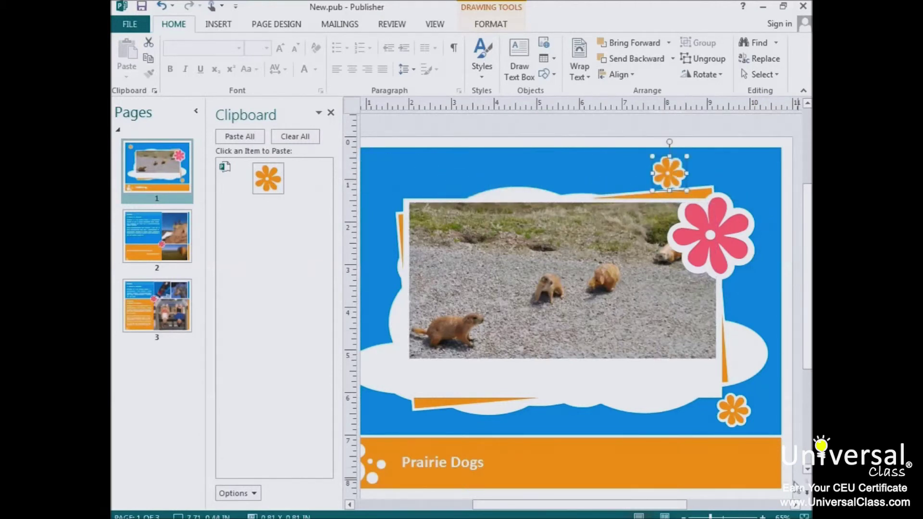
left_click_drag(746, 425, 748, 310)
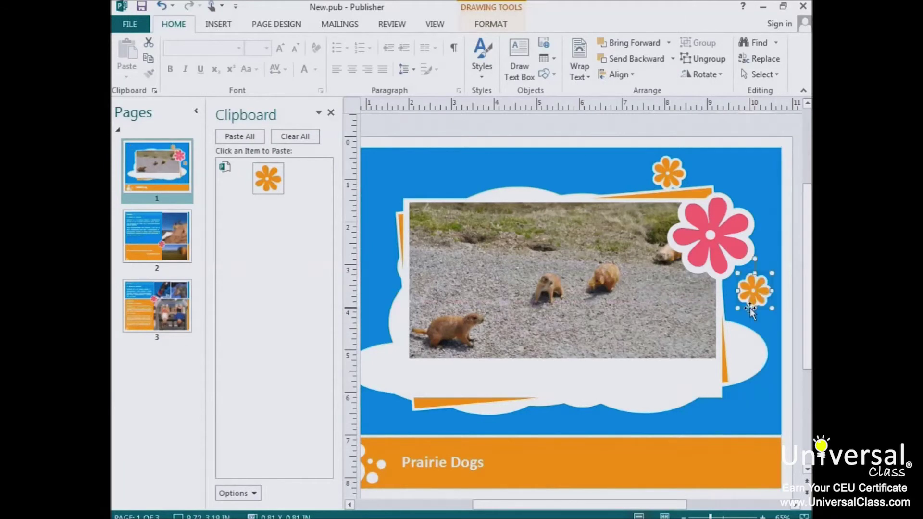
left_click(755, 294)
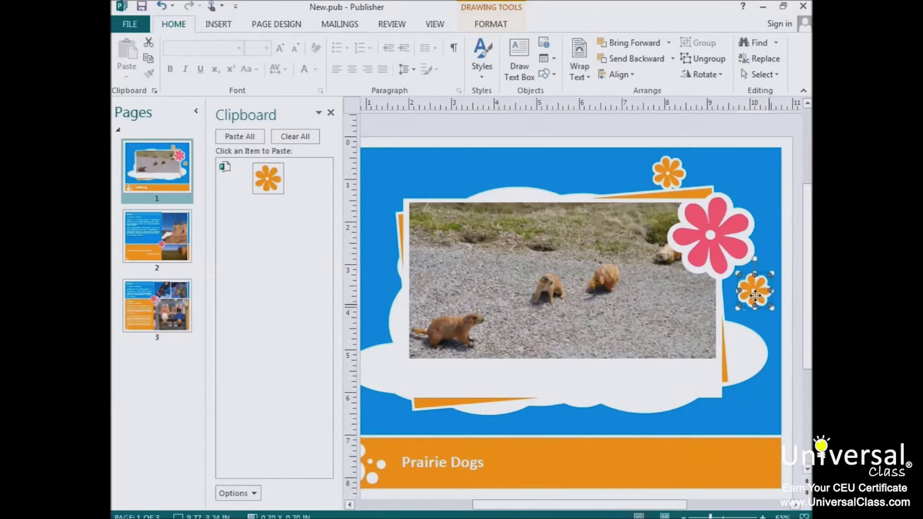
left_click_drag(755, 294, 729, 259)
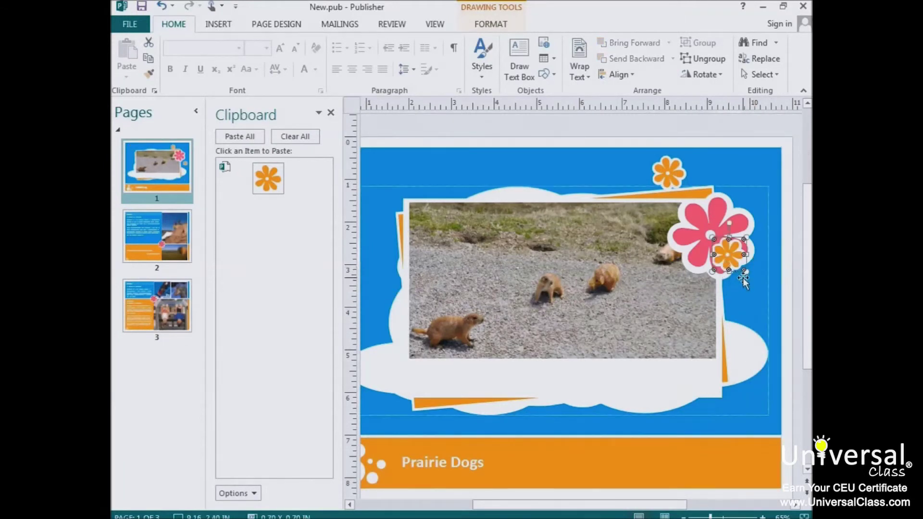
left_click_drag(668, 173, 681, 214)
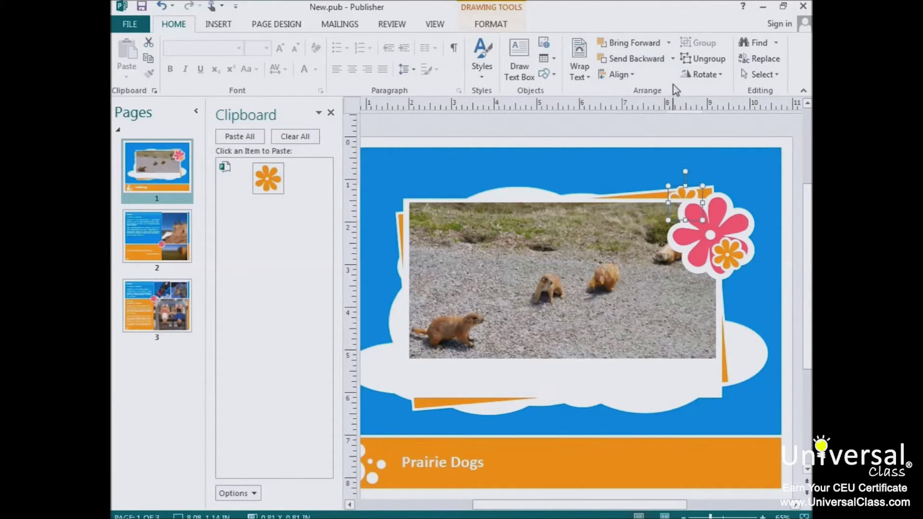
- Test sending the corner orange flower back and forward, finally bringing it to the front
left_click(642, 60)
left_click(642, 63)
left_click(642, 63)
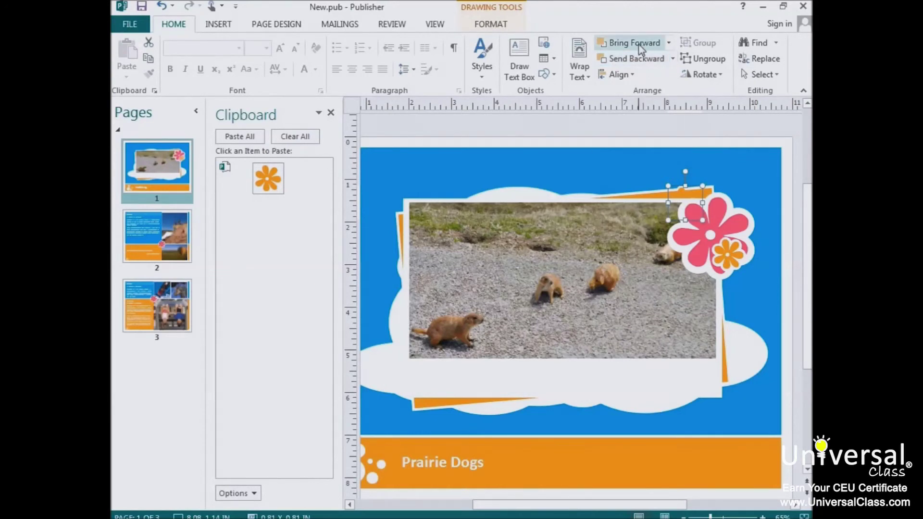
left_click(637, 44)
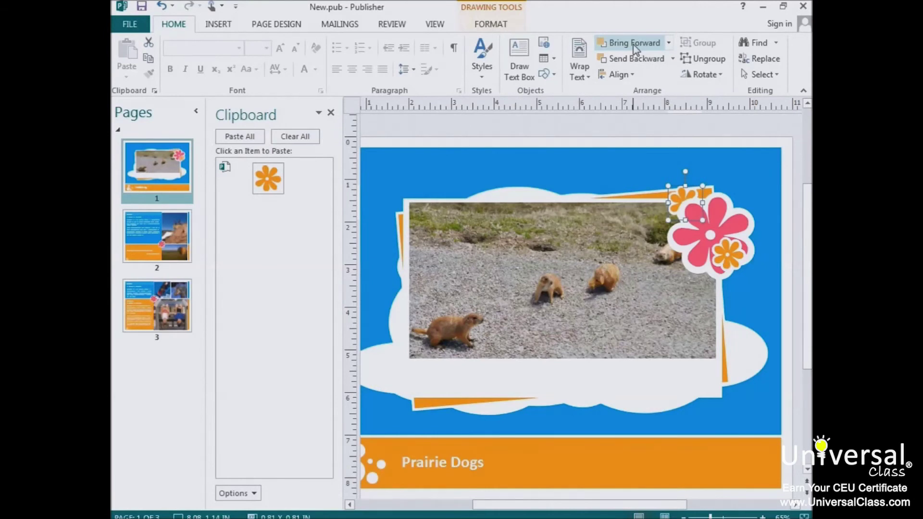
left_click(633, 44)
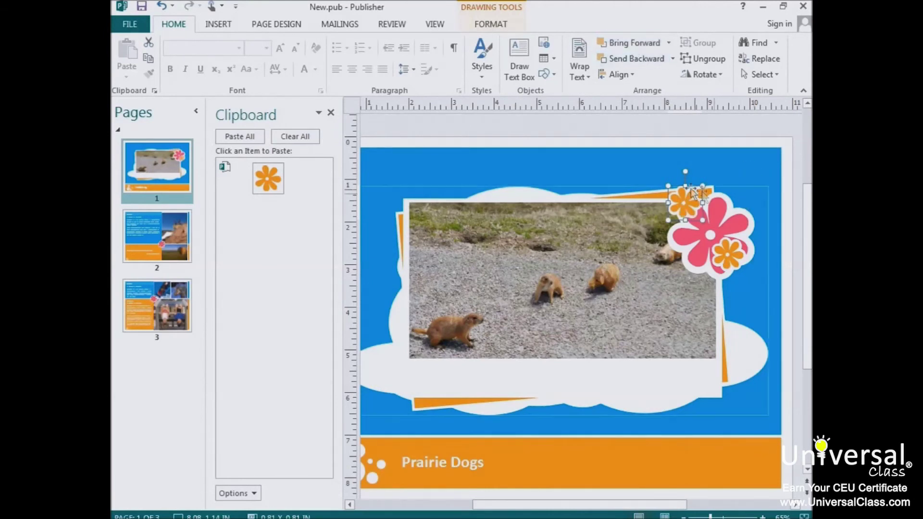
left_click(668, 43)
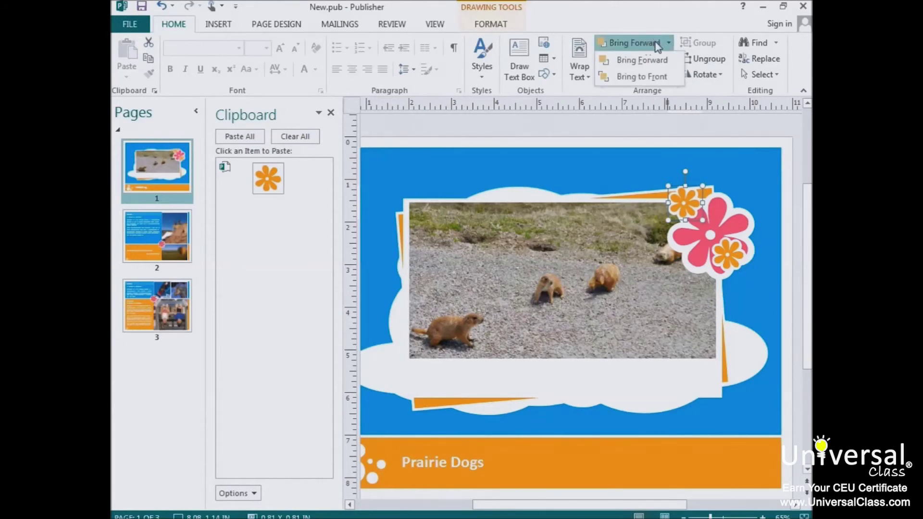
left_click(630, 76)
left_click(672, 59)
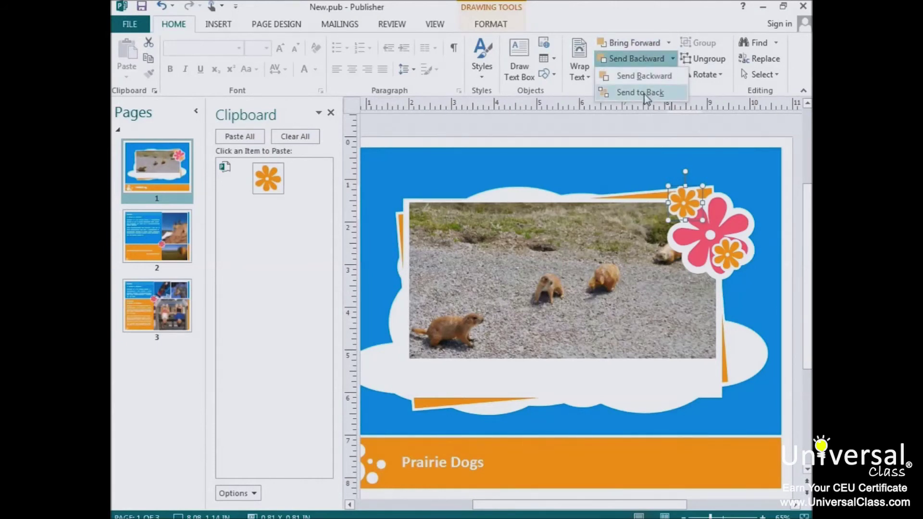
left_click(640, 92)
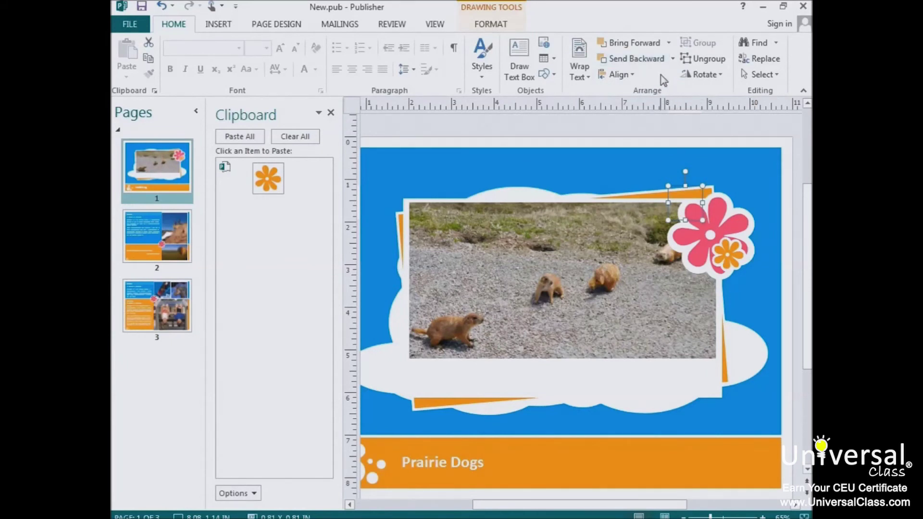
left_click(668, 43)
left_click(630, 78)
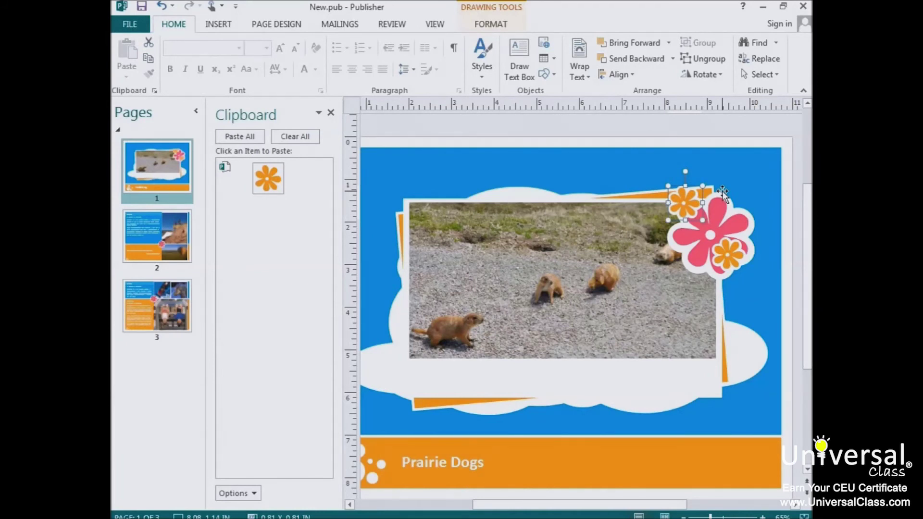
- Group the pink flower and both orange flowers, then select each orange flower within the group
left_click(732, 254, "shift")
left_click(721, 228, "shift")
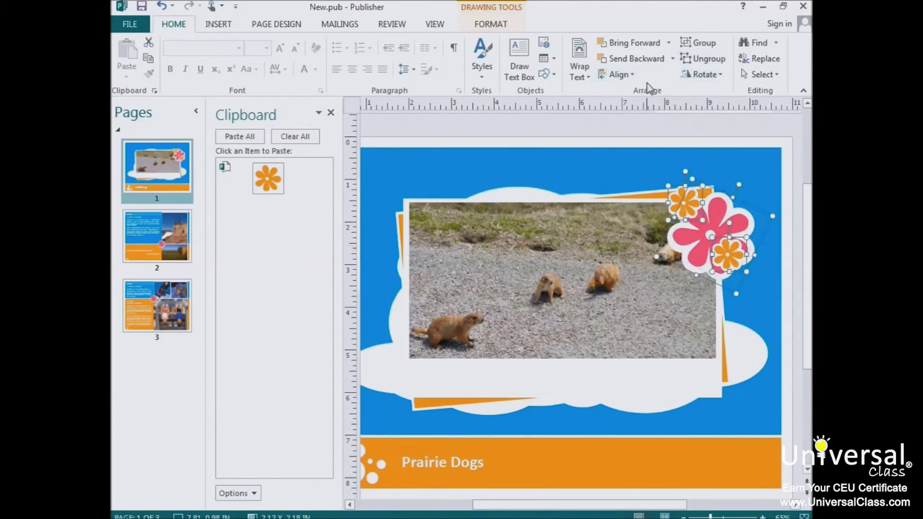
left_click(713, 44)
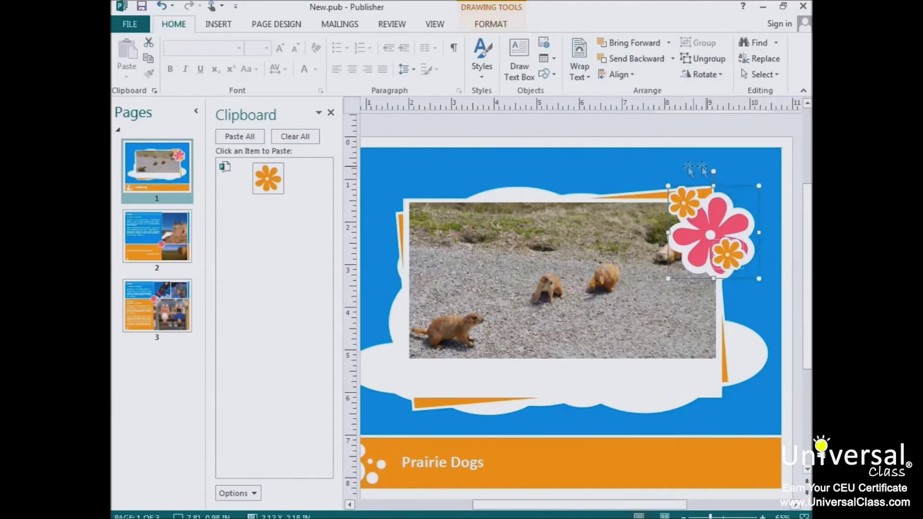
left_click(686, 203)
left_click(730, 255)
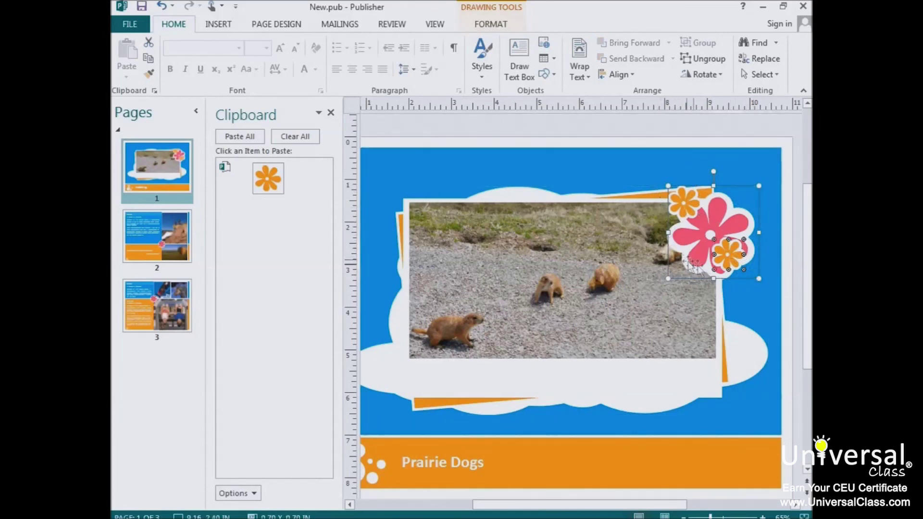